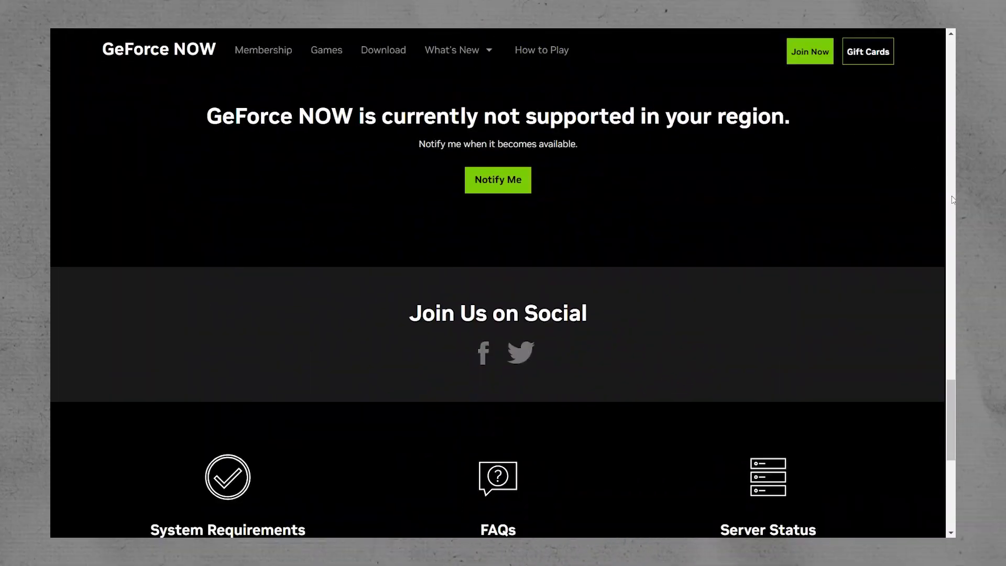
pyautogui.moveTo(950, 417); pyautogui.dragTo(953, 123)
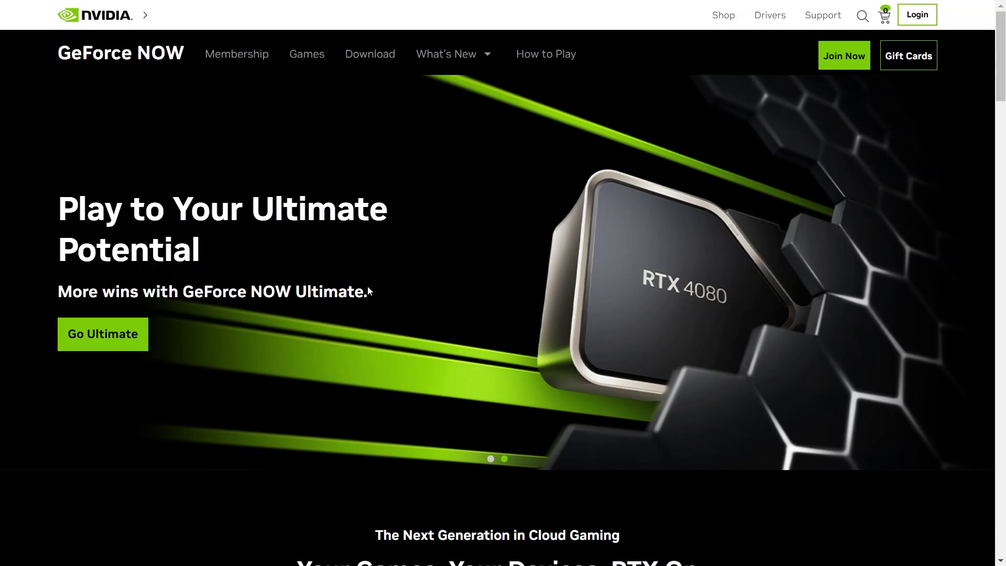
pyautogui.scroll(-1, 367, 285)
pyautogui.scroll(-2, 368, 285)
pyautogui.scroll(-2, 368, 288)
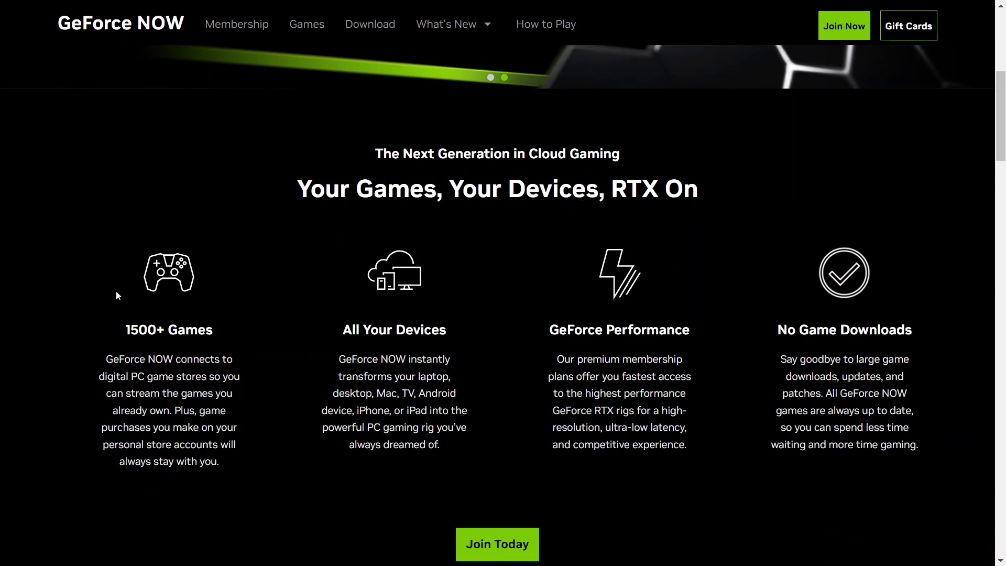
# Switch the browser to full-screen view of the GeForce NOW home page
pyautogui.press('F11')
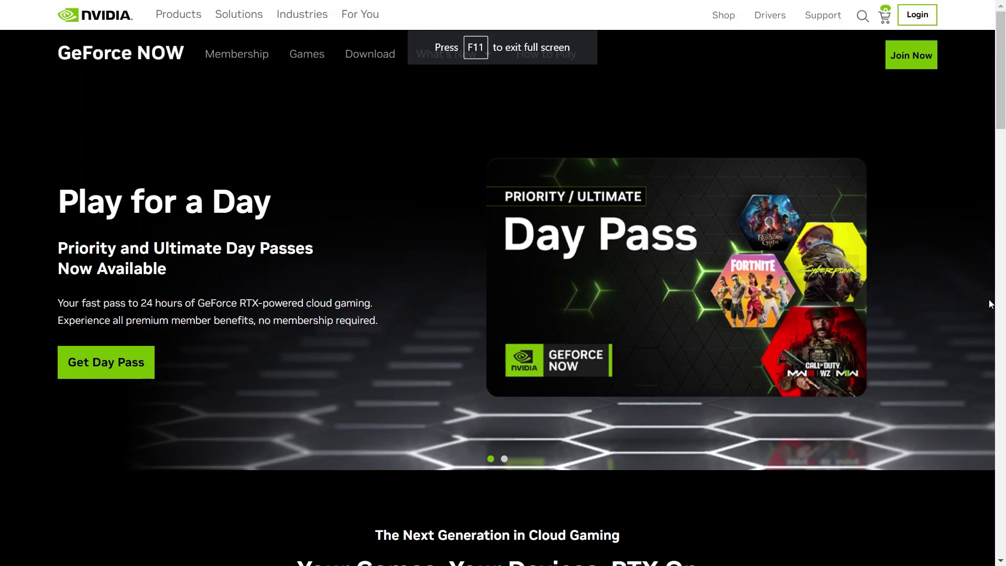
pyautogui.scroll(-15, 988, 299)
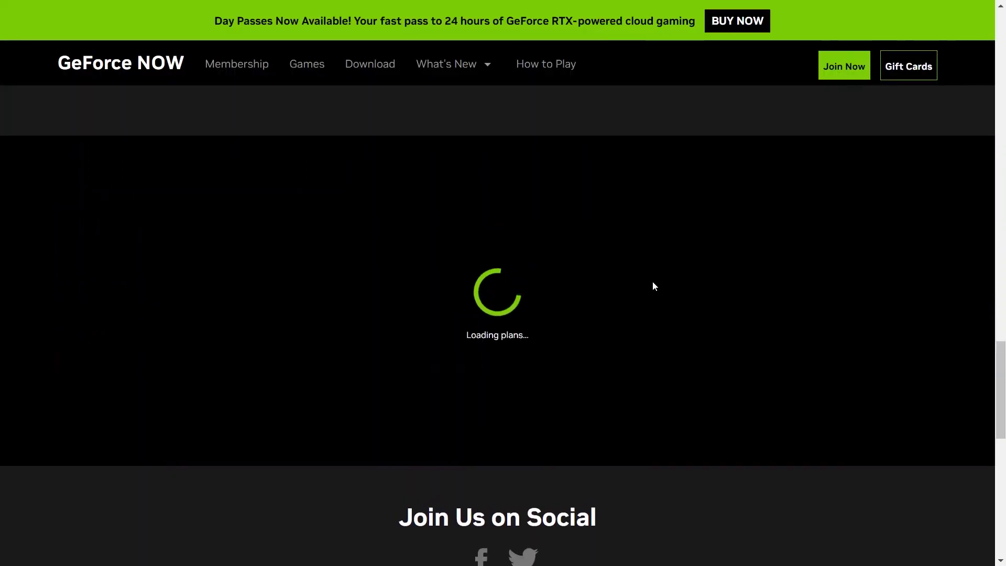
pyautogui.scroll(-2, 947, 180)
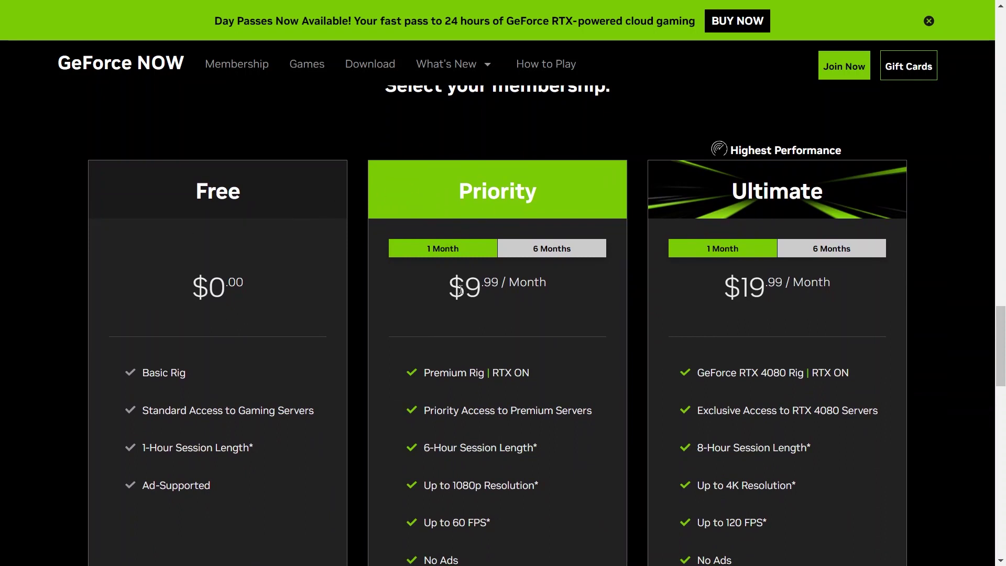
# Compare Priority's 6-month and 1-month prices, pick Ultimate monthly, then sign up for the Free plan
pyautogui.click(535, 250)
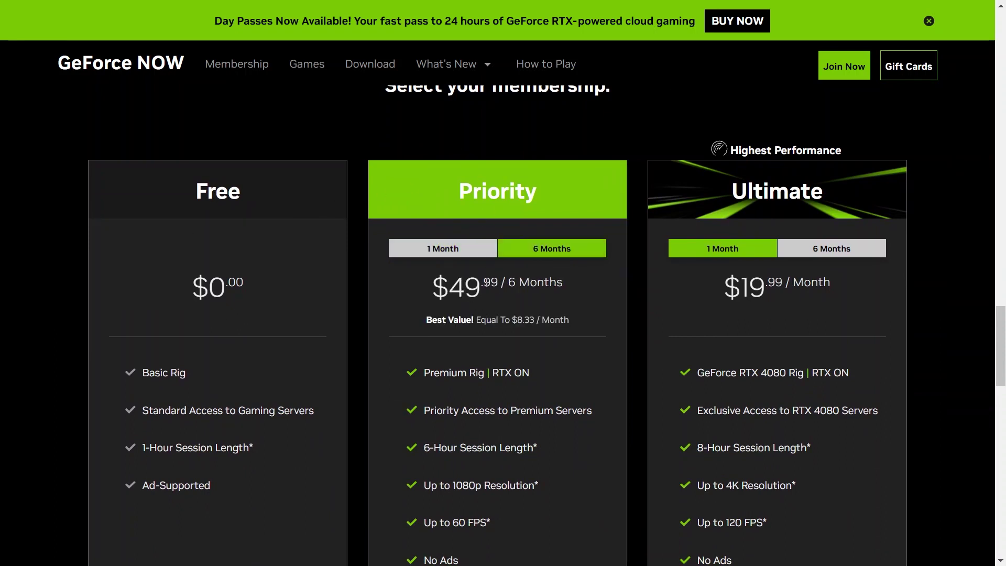
pyautogui.click(470, 251)
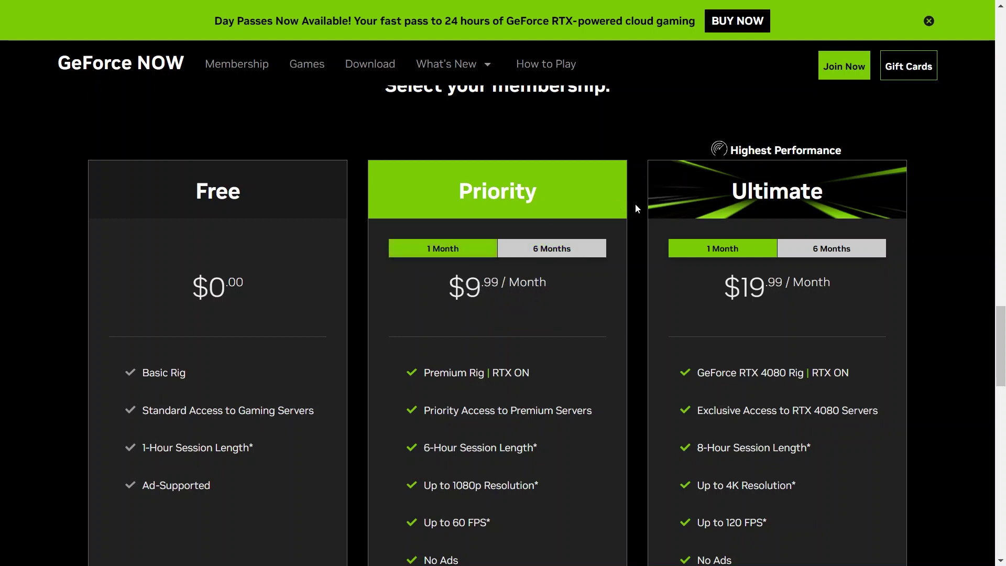
pyautogui.click(720, 249)
pyautogui.scroll(-1, 720, 248)
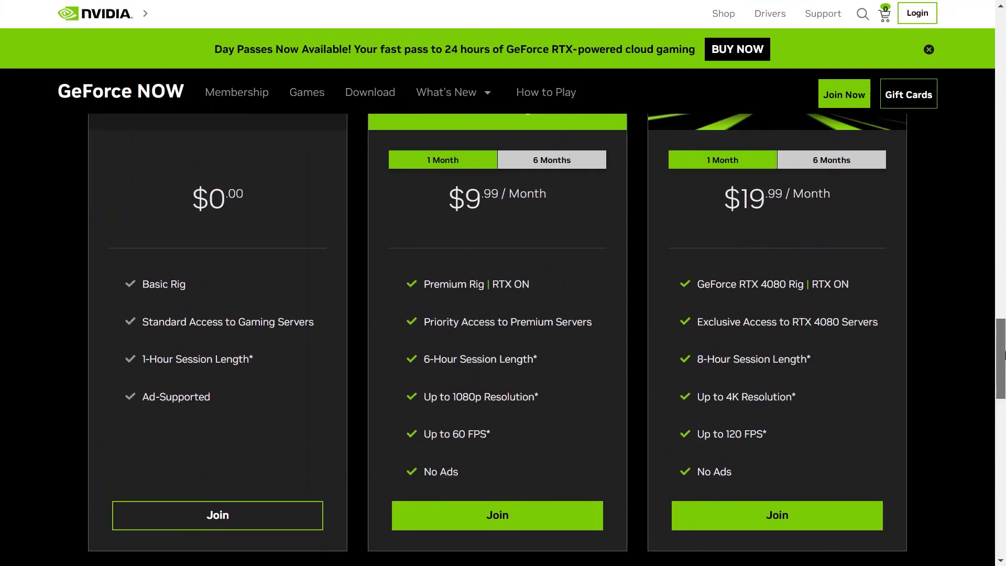
pyautogui.click(206, 511)
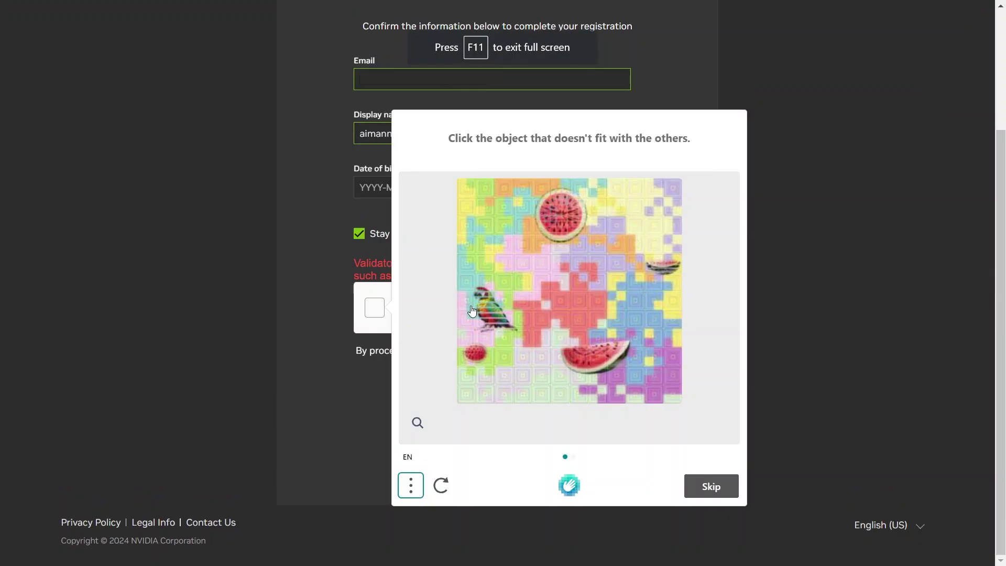
# Select the bird that doesn't fit to pass the hCaptcha human check
pyautogui.click(472, 310)
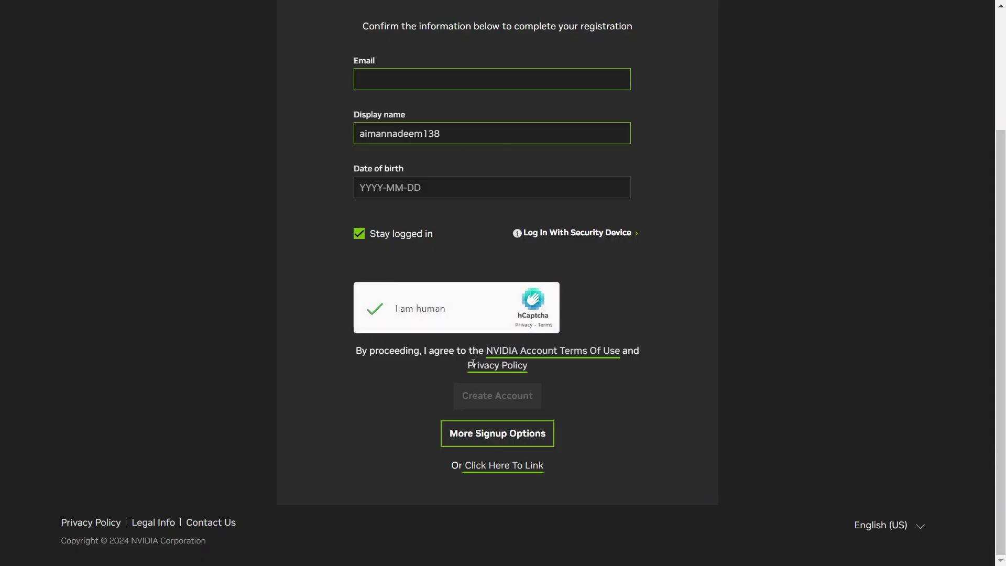